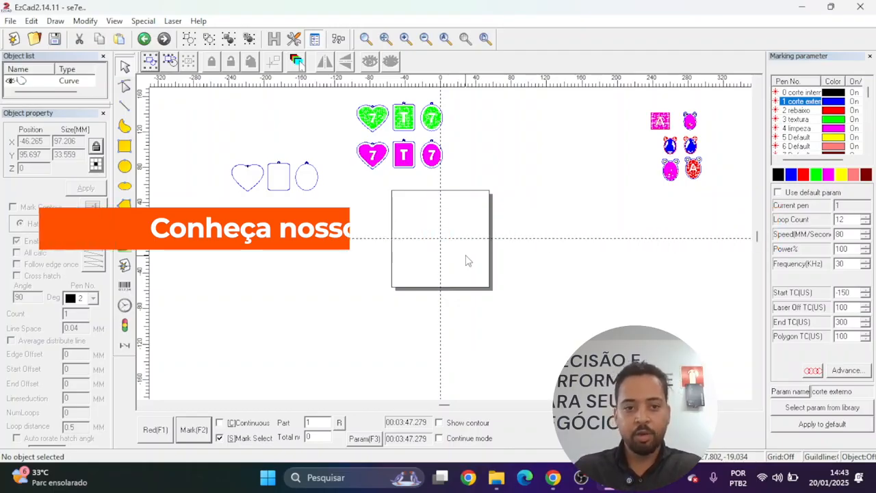
Examine the existing Translaser text and the heart, rectangle and oval pendant designs, inspecting the magenta-hatched heart up close.
scroll(370, 225, "down", 2)
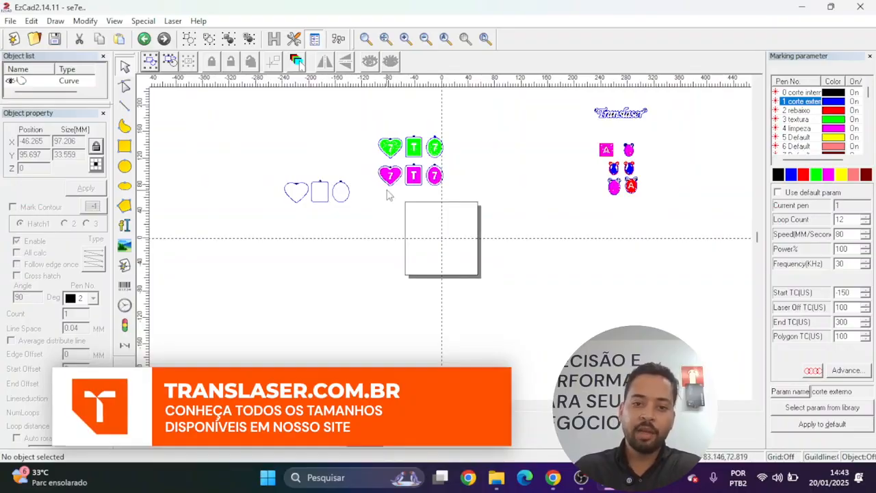
left_click(620, 113)
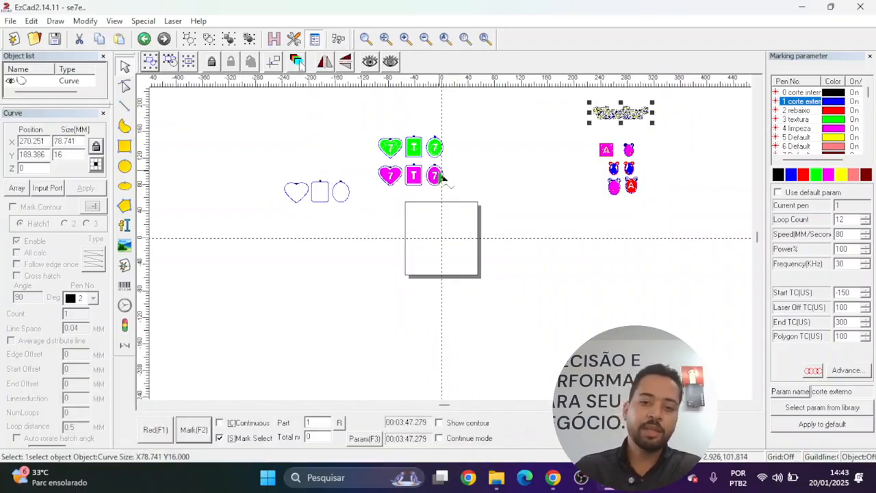
left_click(398, 180)
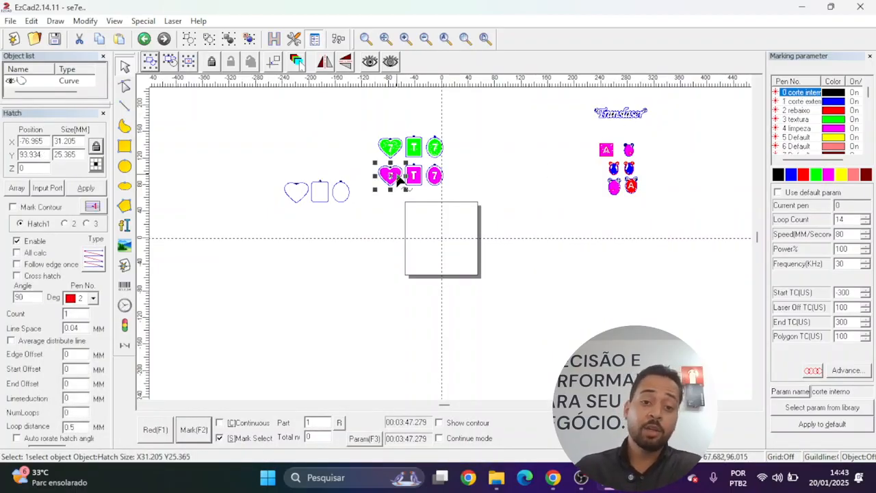
left_click(465, 39)
scroll(476, 193, "down", 1)
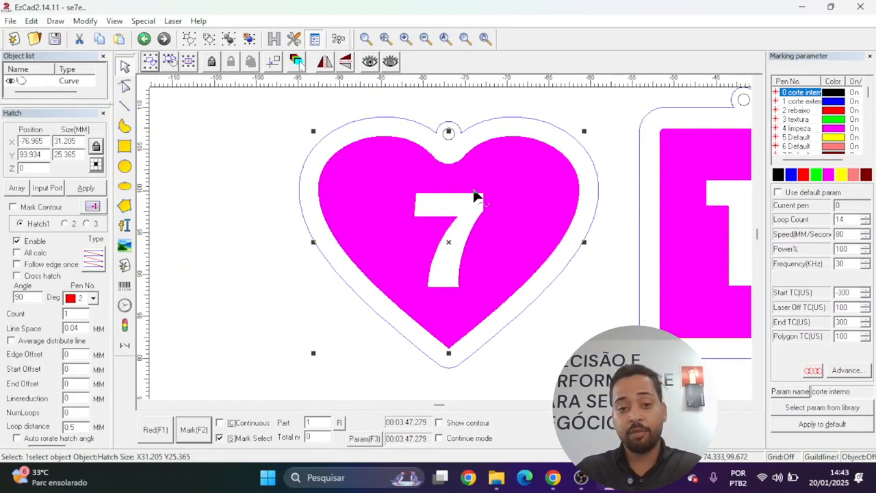
scroll(478, 196, "down", 1)
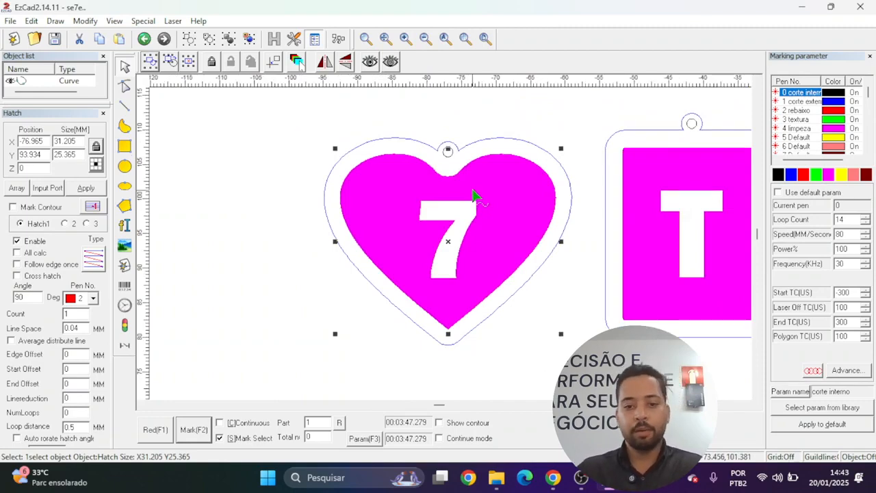
scroll(465, 199, "down", 3)
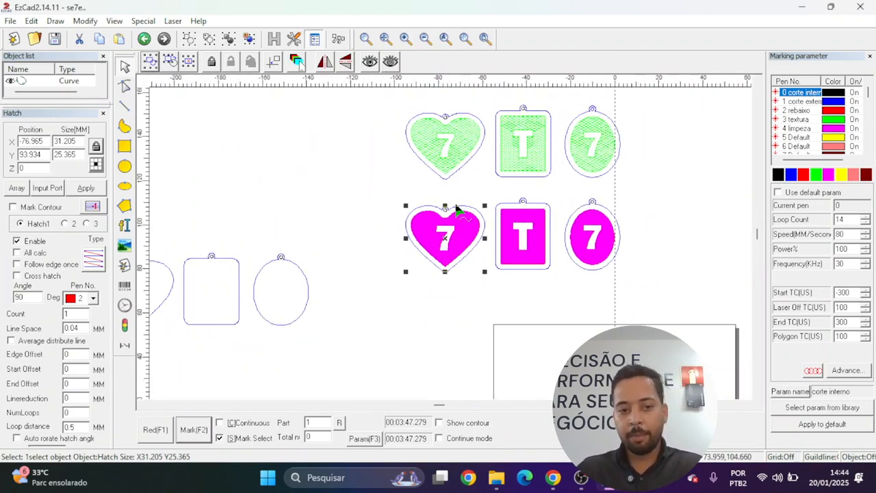
scroll(458, 209, "down", 3)
left_click(352, 214)
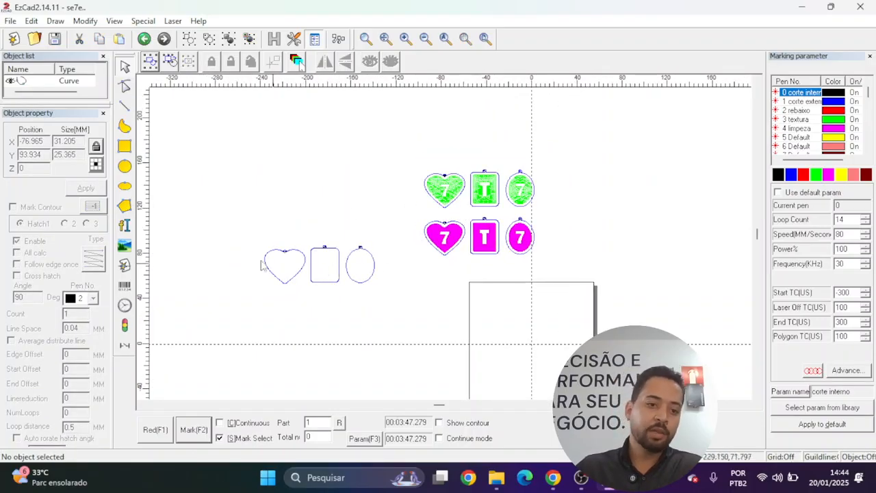
Import the vector file Formas Padrão.dxf from the Se7e Laser folder.
left_click(130, 271)
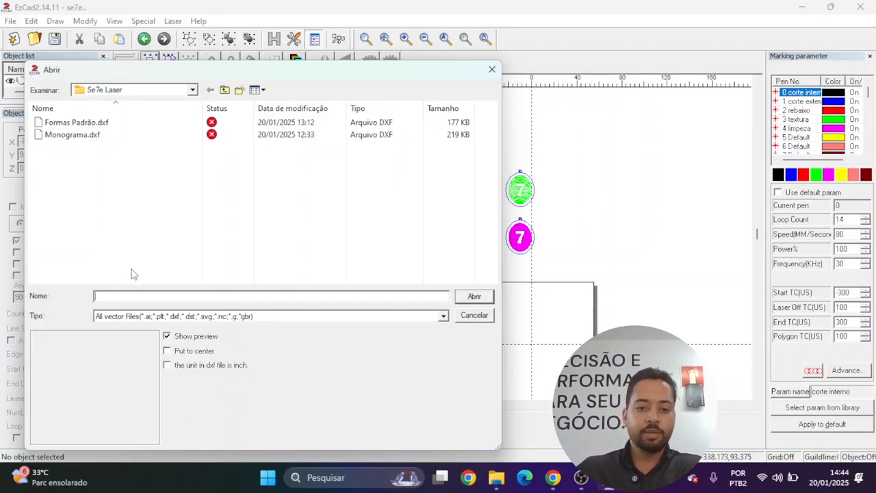
left_click(479, 316)
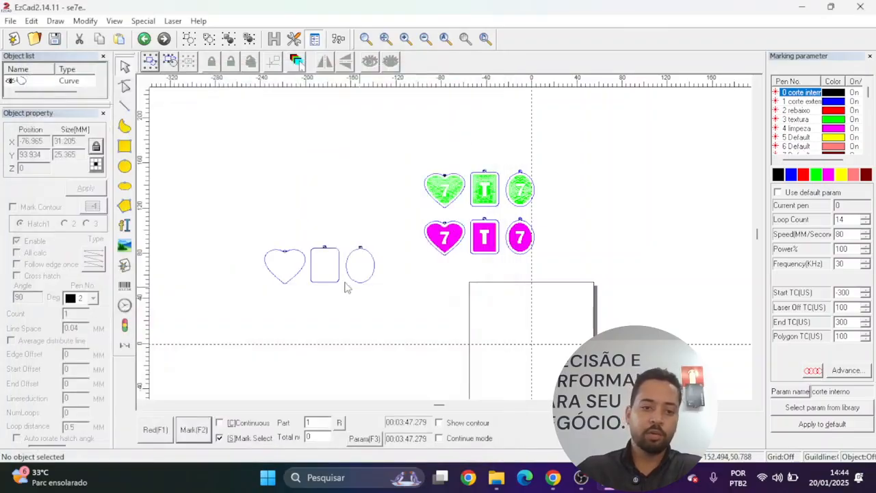
left_click(125, 266)
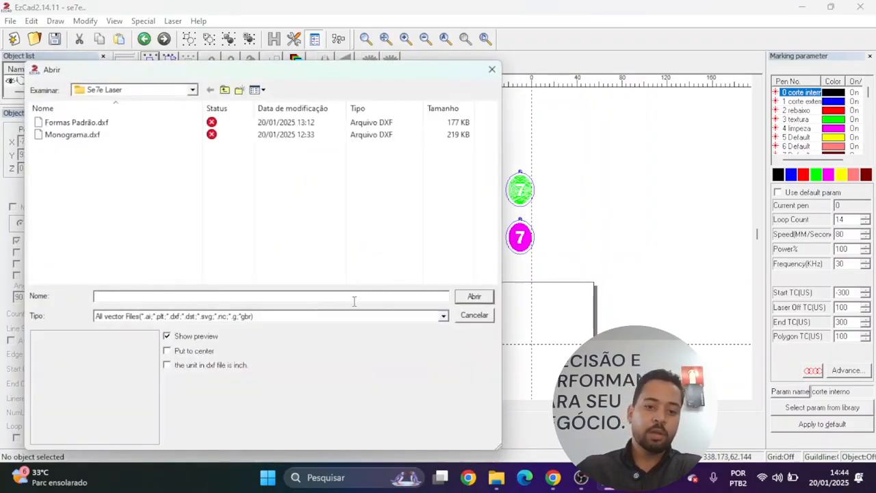
left_click(464, 313)
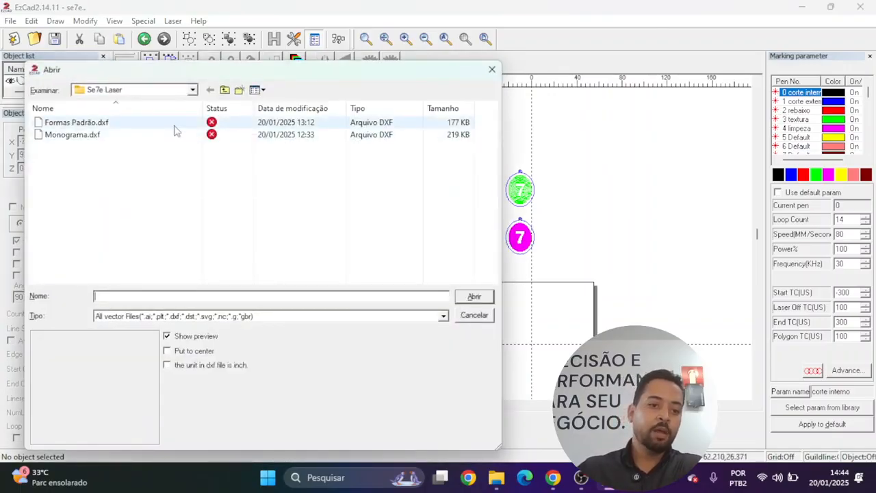
left_click(175, 123)
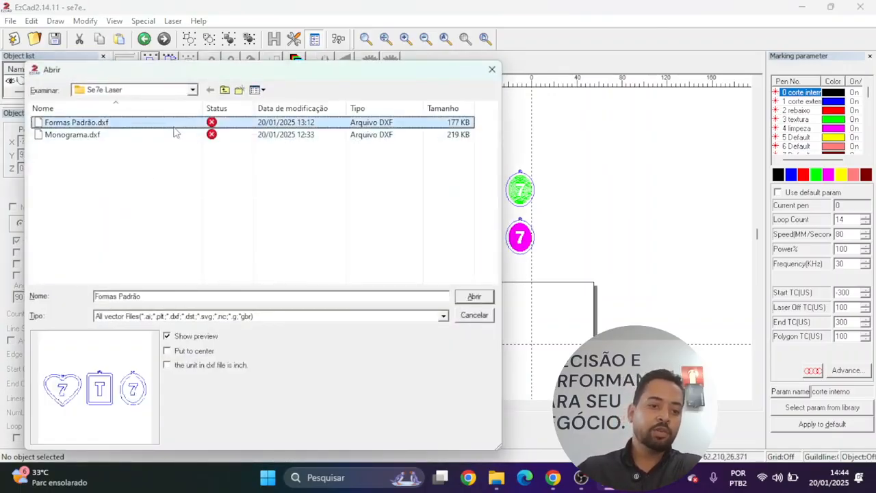
left_click(475, 297)
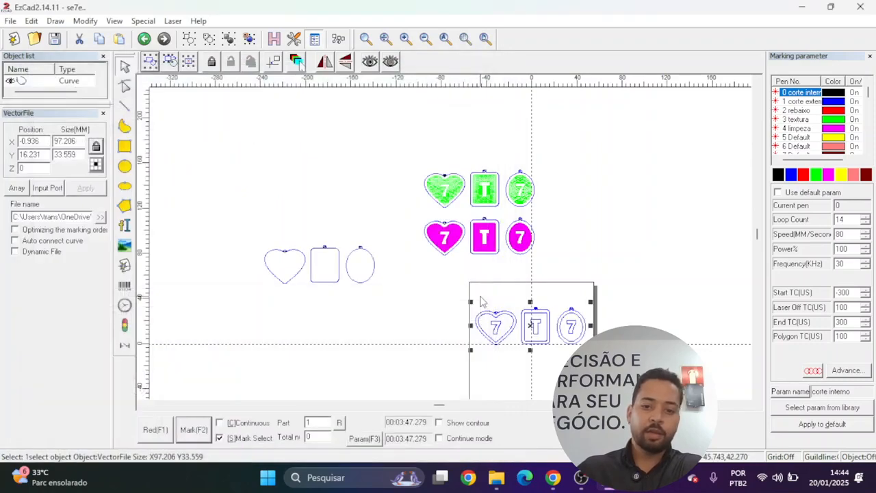
Center the imported pendant shapes on the work area's origin with Put to origin.
left_click(465, 39)
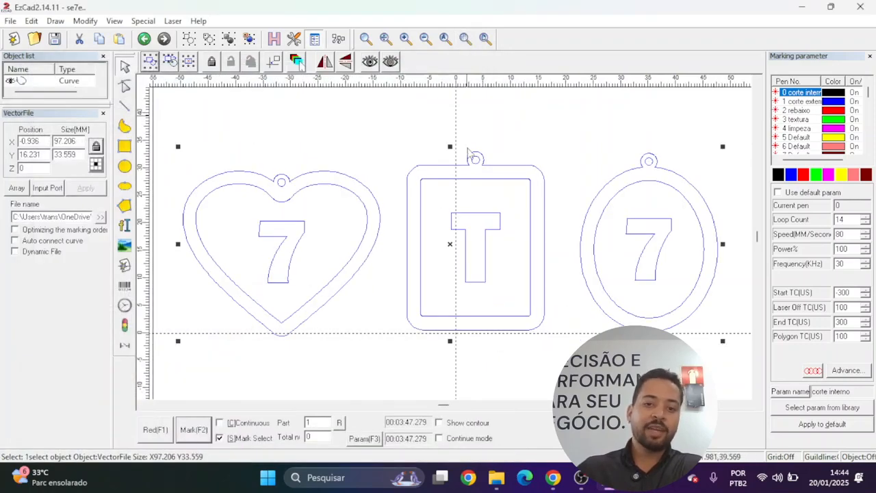
scroll(460, 210, "down", 3)
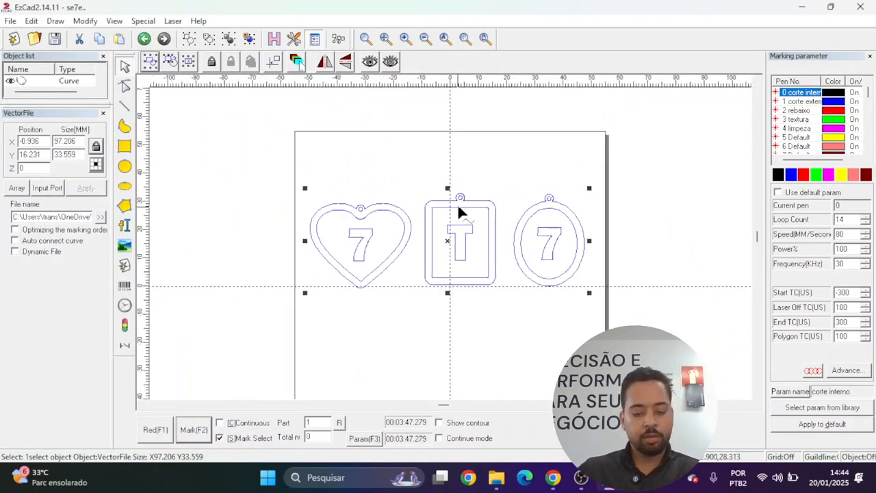
key("F5")
left_click(485, 168)
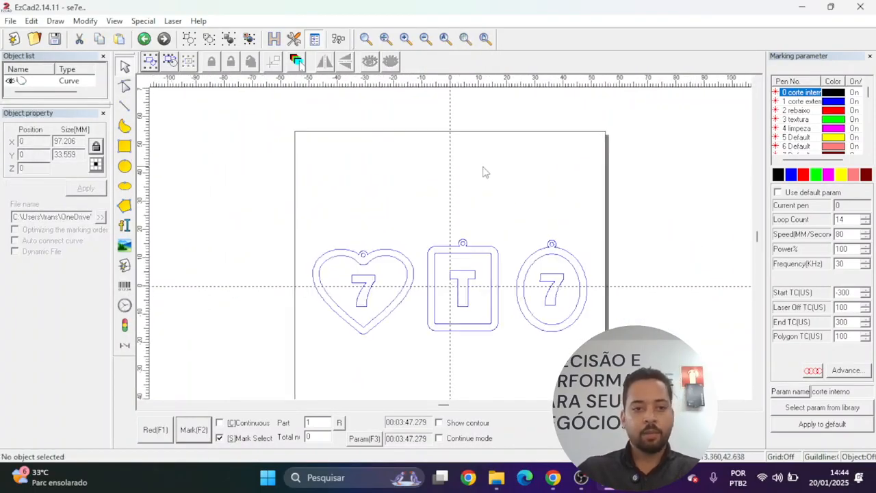
left_click_drag(308, 183, 593, 336)
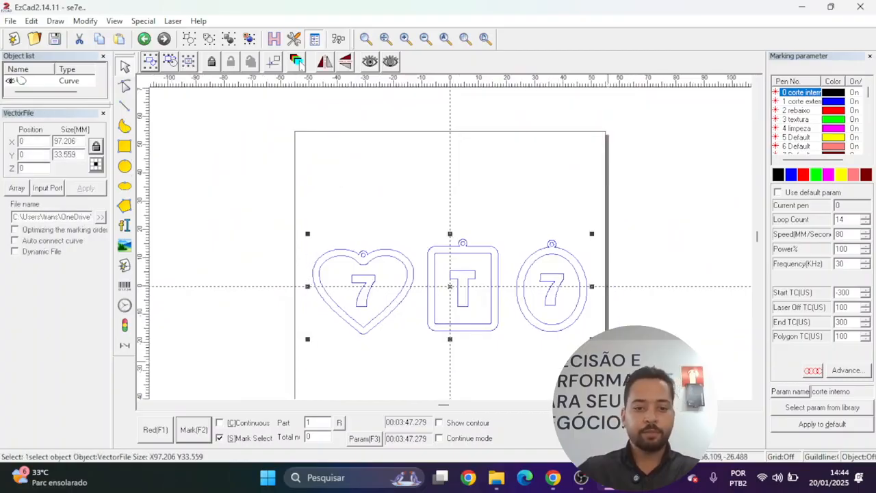
key("ctrl+z")
left_click_drag(225, 155, 602, 333)
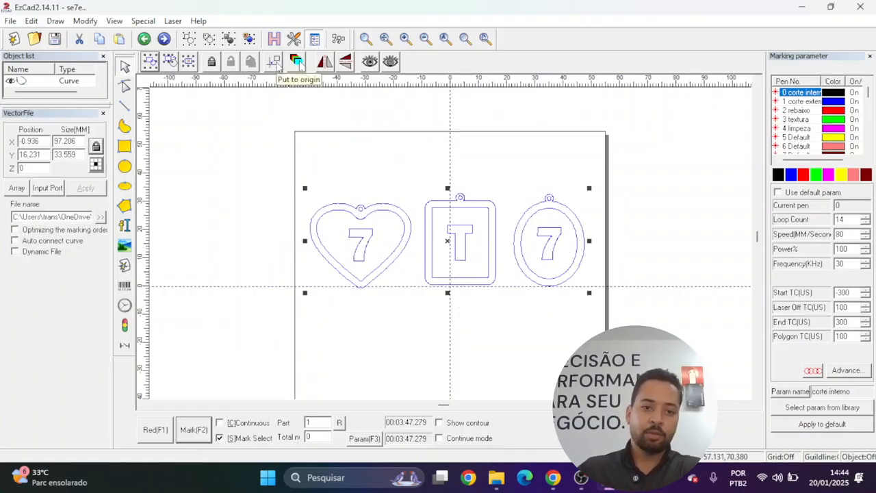
left_click(274, 62)
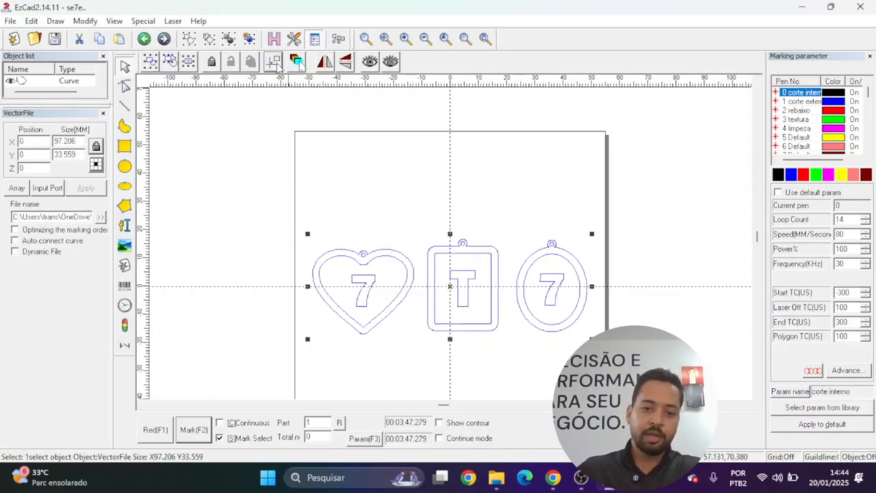
Ungroup the imported vector file into separate curves and clear the selection.
scroll(493, 271, "down", 1)
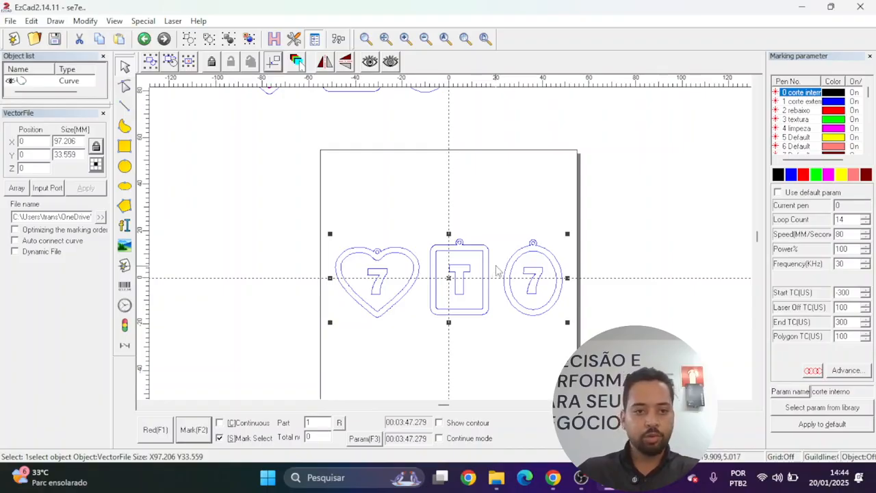
left_click(251, 40)
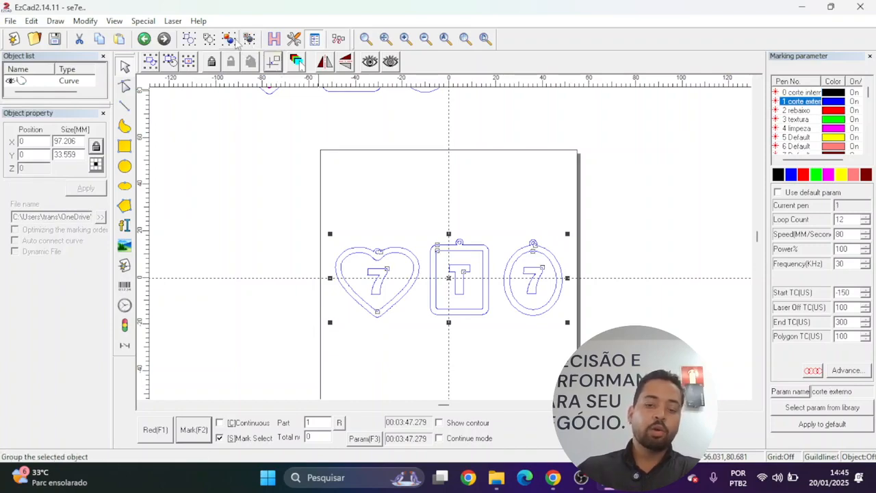
left_click(339, 215)
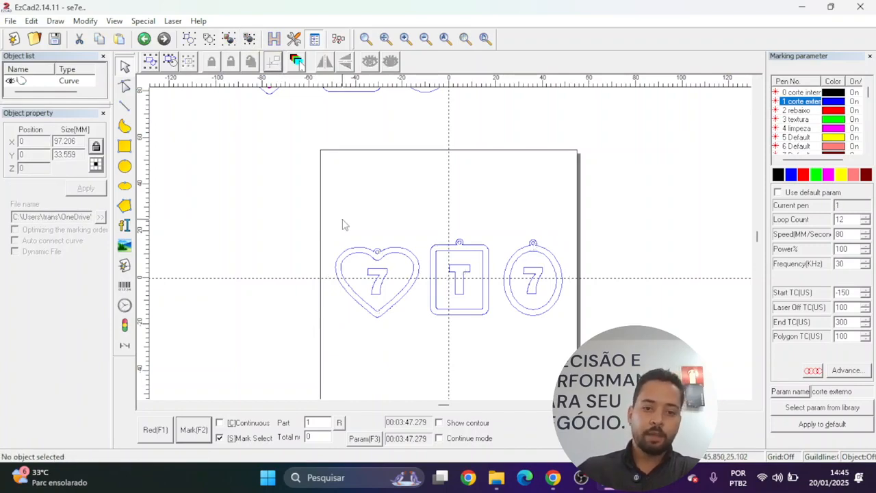
Delete the inner outlines and the characters inside the heart, rectangle and oval pendants, keeping the outer contours and holes.
left_click(384, 276)
key("Delete")
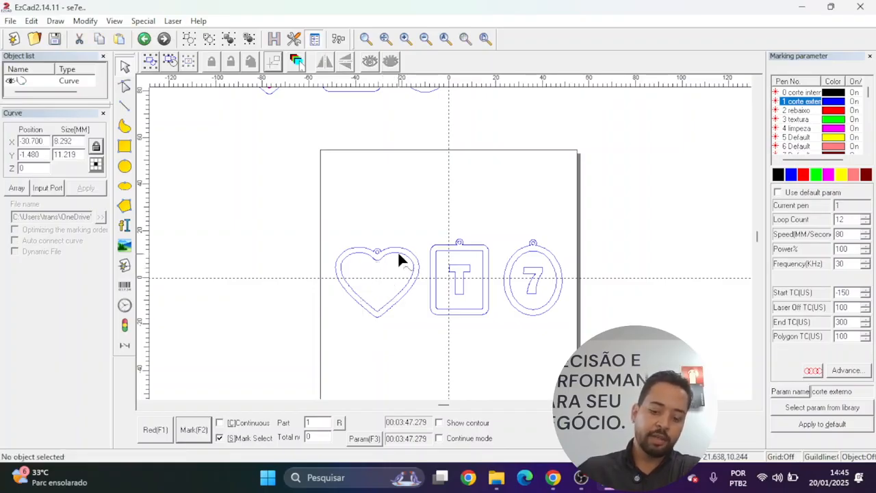
left_click(399, 260)
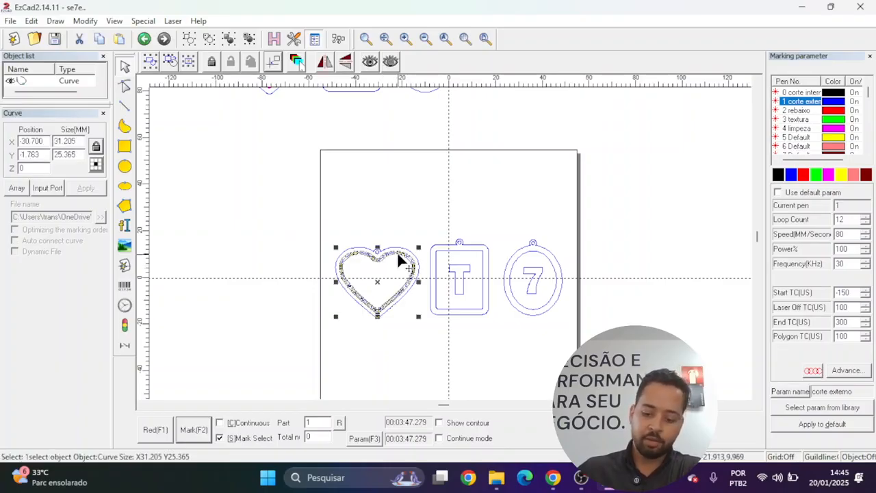
key("Delete")
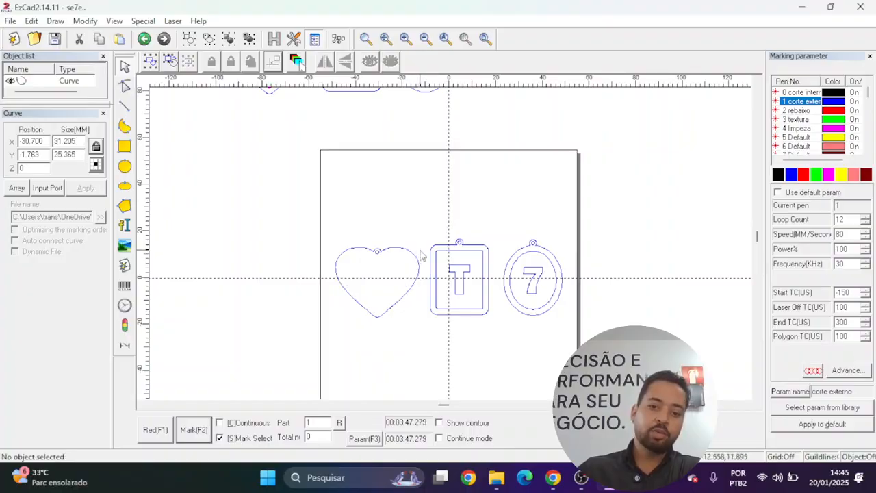
left_click_drag(420, 250, 499, 328)
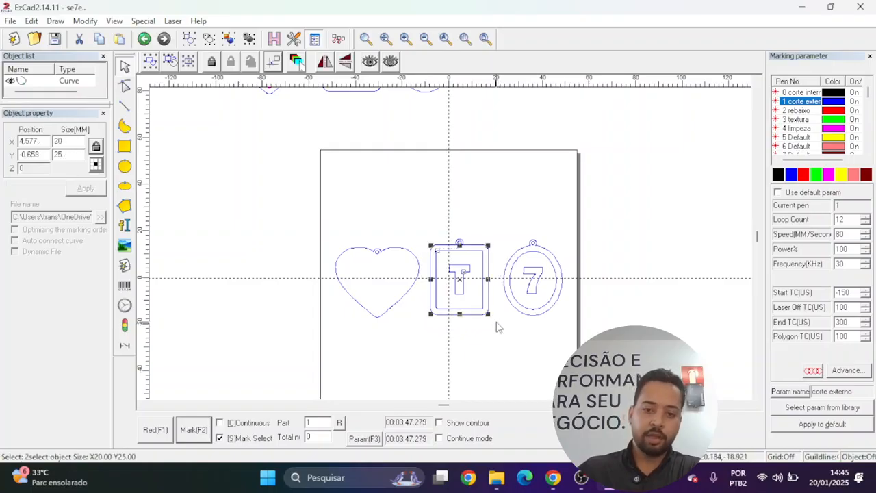
key("Delete")
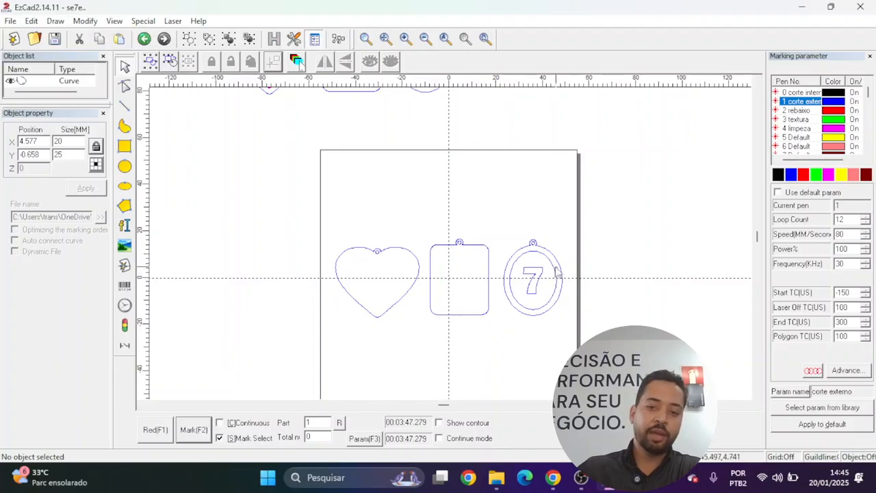
left_click(533, 279)
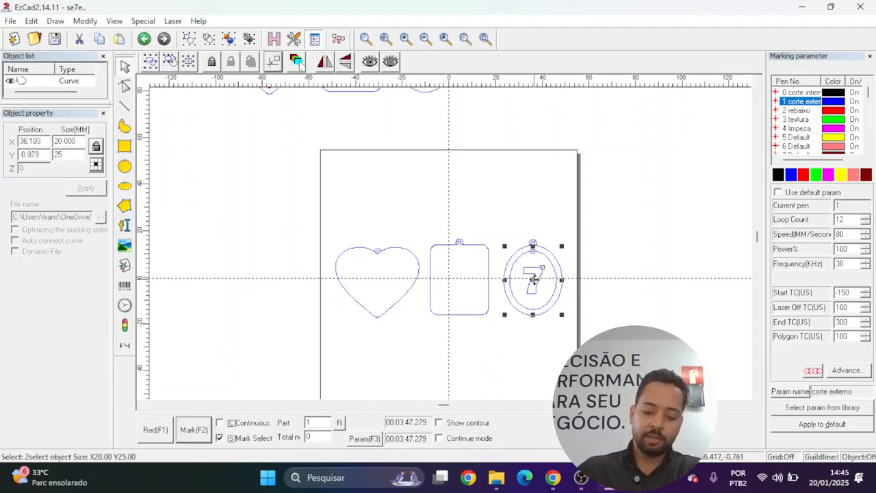
key("Delete")
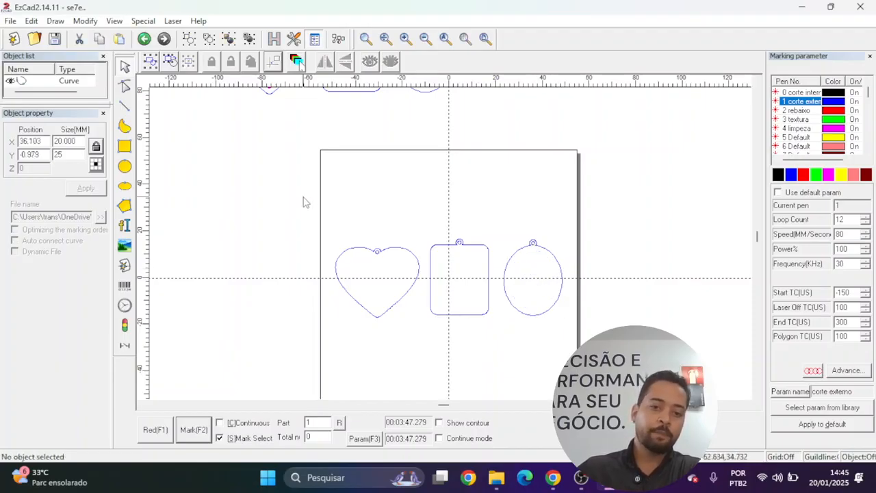
Assign the hanging-hole circles of all three pendants to pen 0, corte interno.
left_click_drag(274, 189, 575, 363)
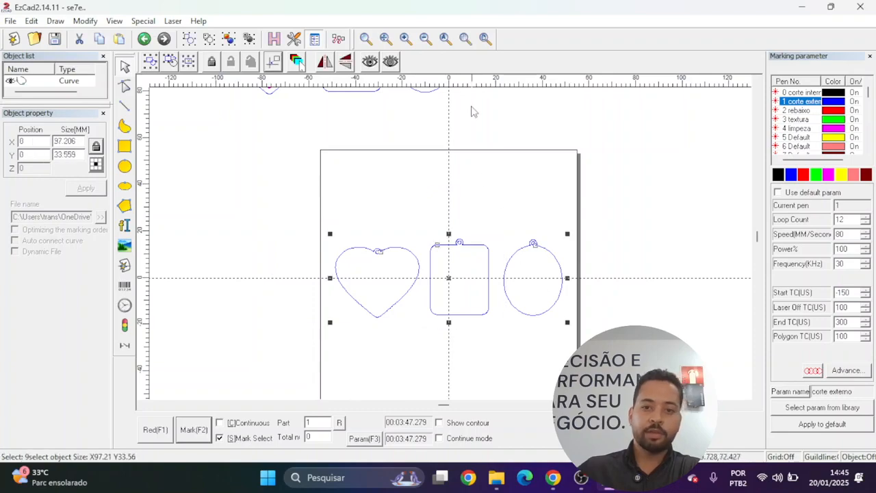
left_click(464, 40)
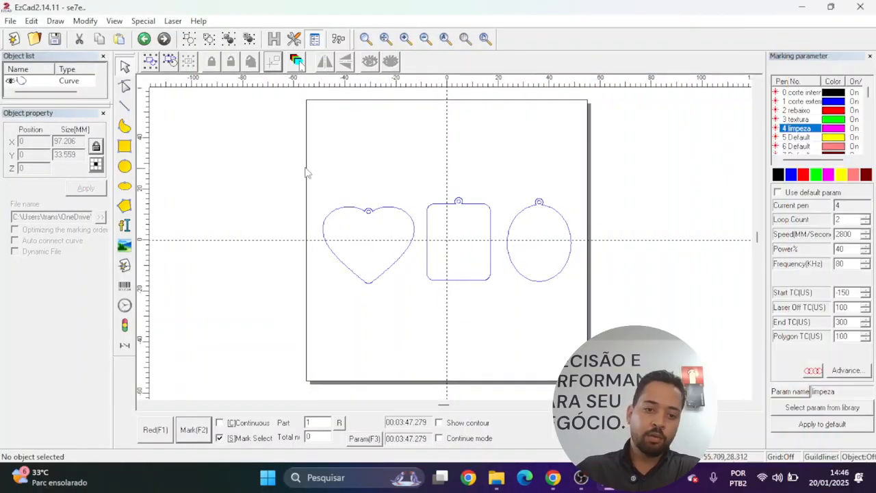
left_click_drag(309, 174, 568, 236)
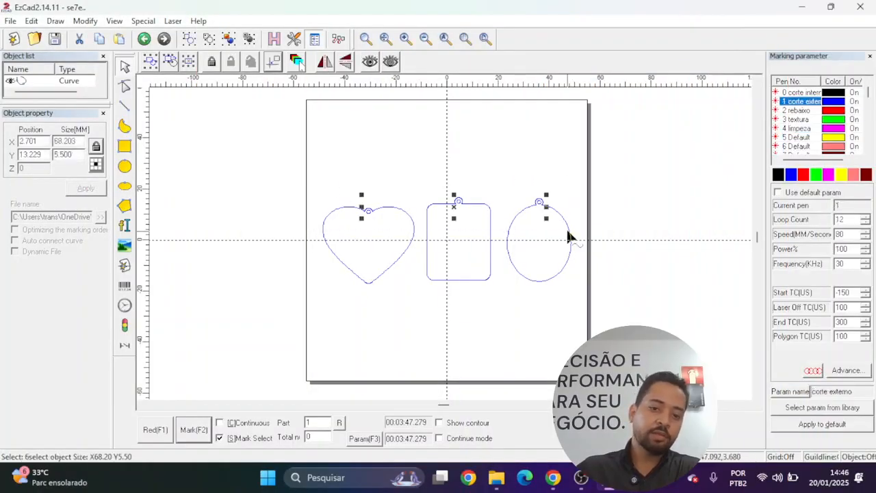
left_click(779, 175)
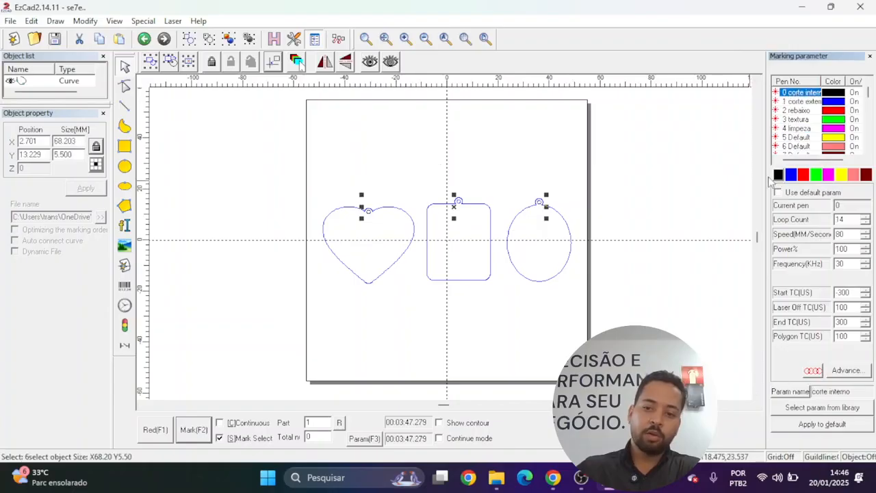
left_click(690, 170)
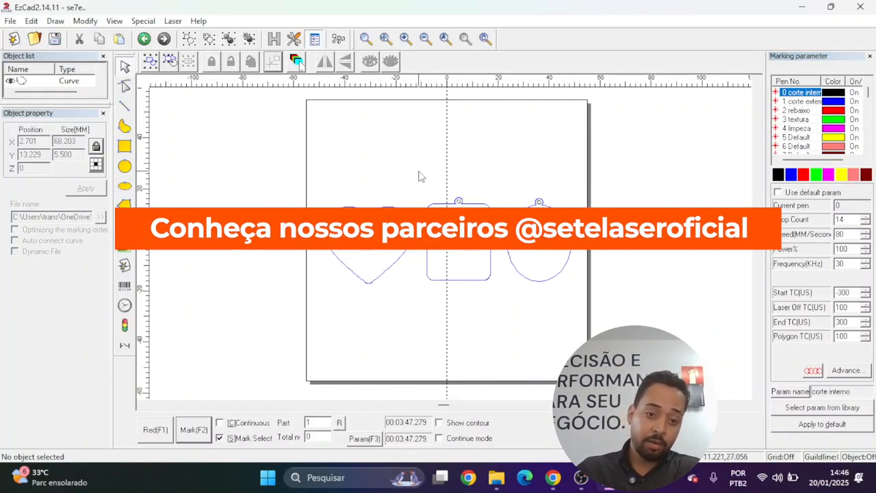
left_click_drag(266, 158, 585, 244)
scroll(501, 267, "down", 2)
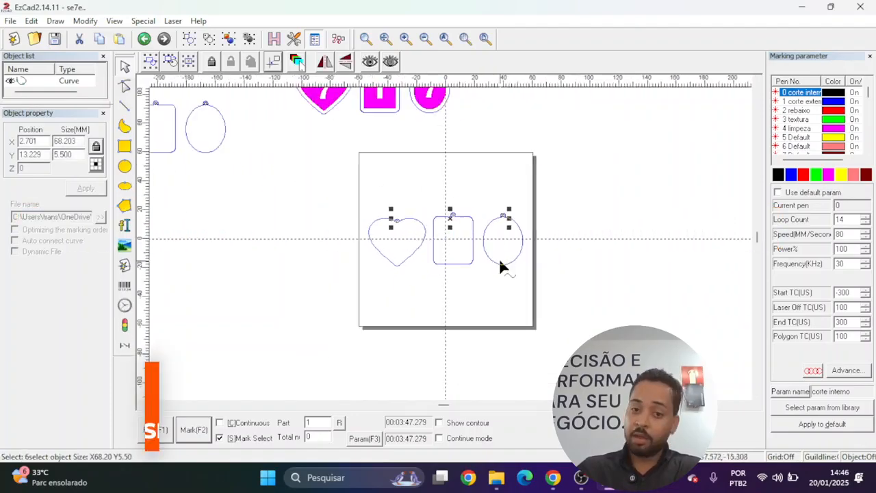
Select the contours of all three pendants together and preview their placement with the red pointing laser, stopping the preview after checking.
scroll(501, 266, "down", 2)
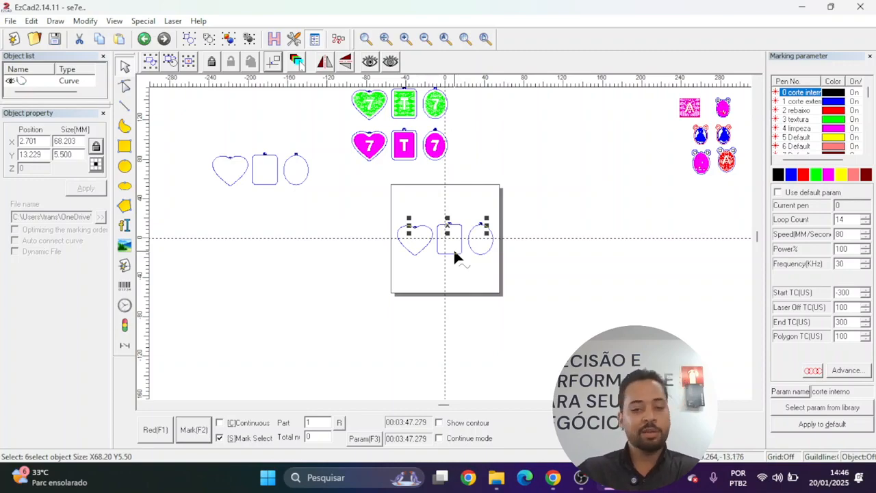
left_click(390, 215)
left_click_drag(361, 200, 533, 292)
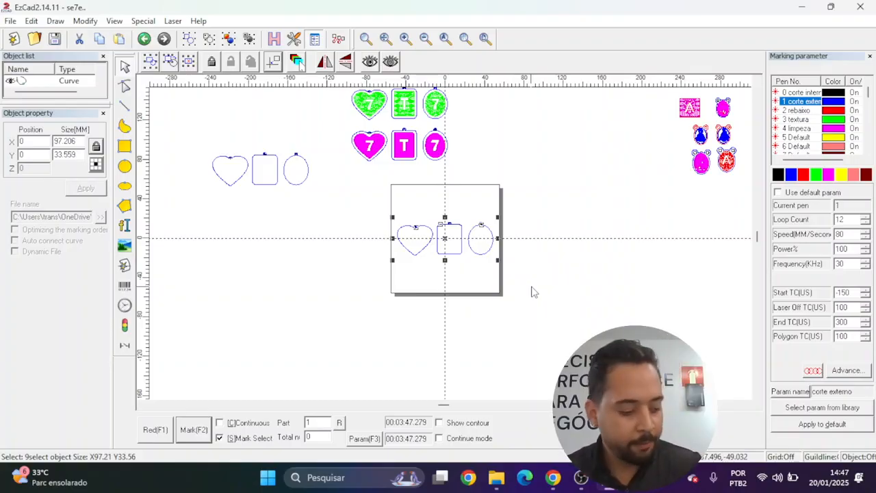
key("F1")
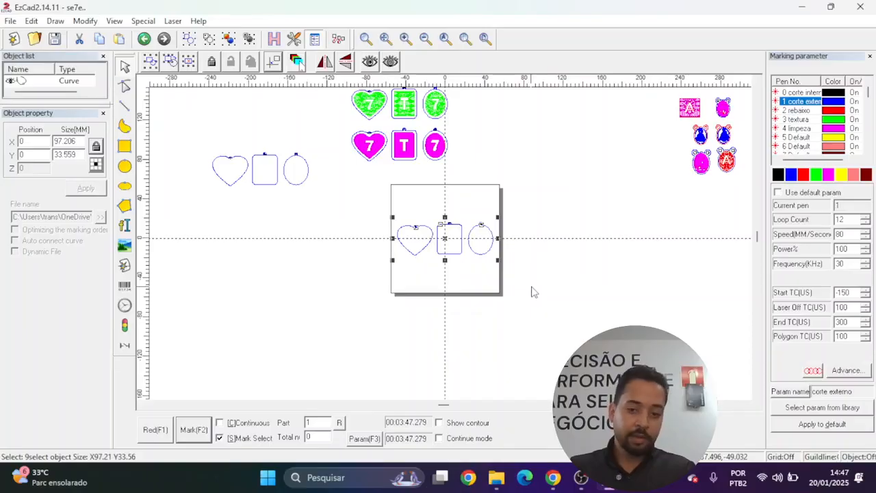
key("F1")
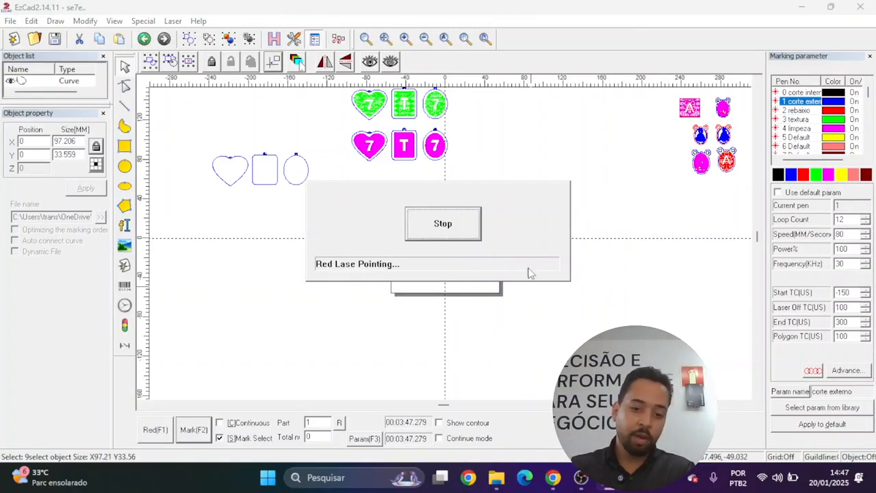
left_click(442, 224)
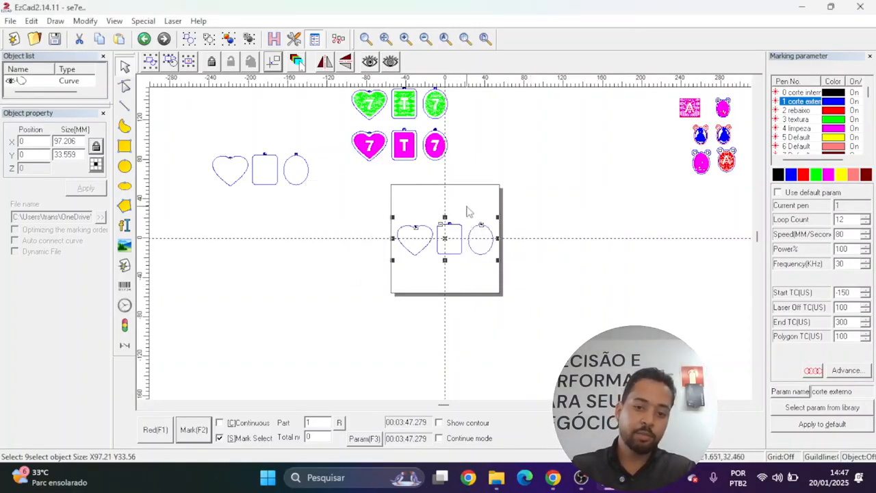
Run another red laser preview with only the oval pendant selected, and clear the selection.
left_click(480, 222)
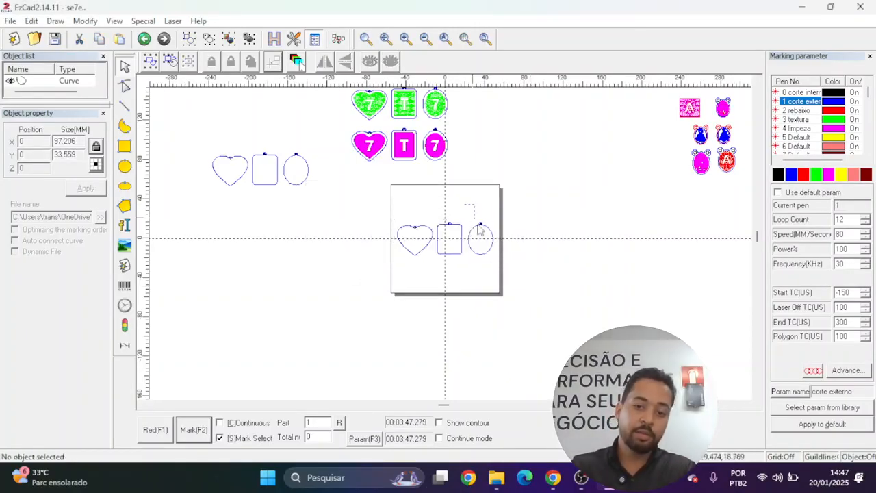
left_click(470, 423)
key("F1")
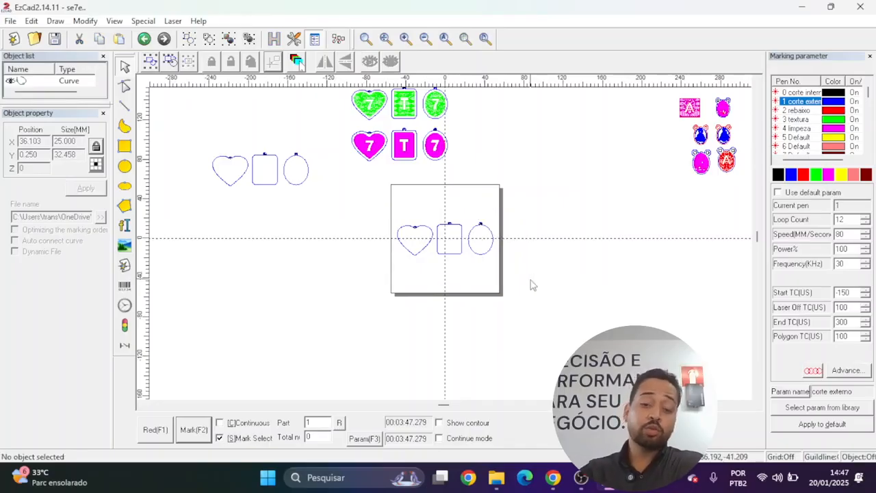
left_click_drag(530, 280, 531, 279)
left_click(502, 235)
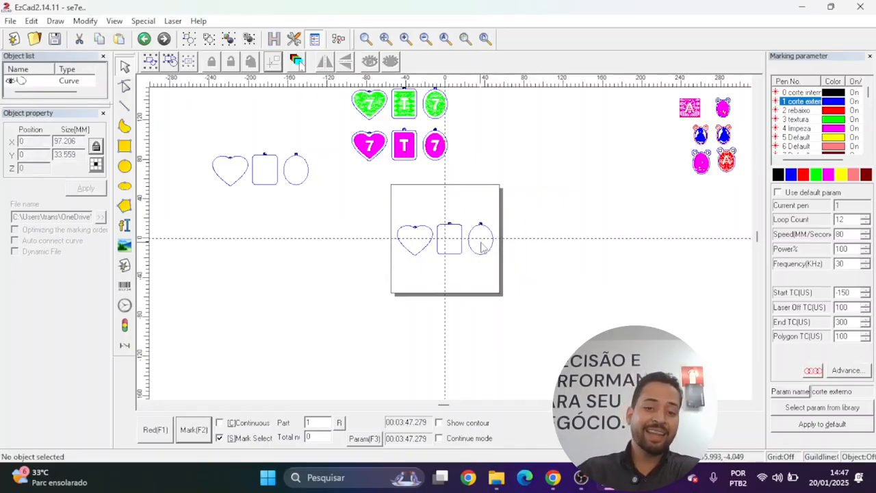
Enlarge the object list and move the outer contours of the three pendants to the bottom of the marking order.
left_click(419, 248)
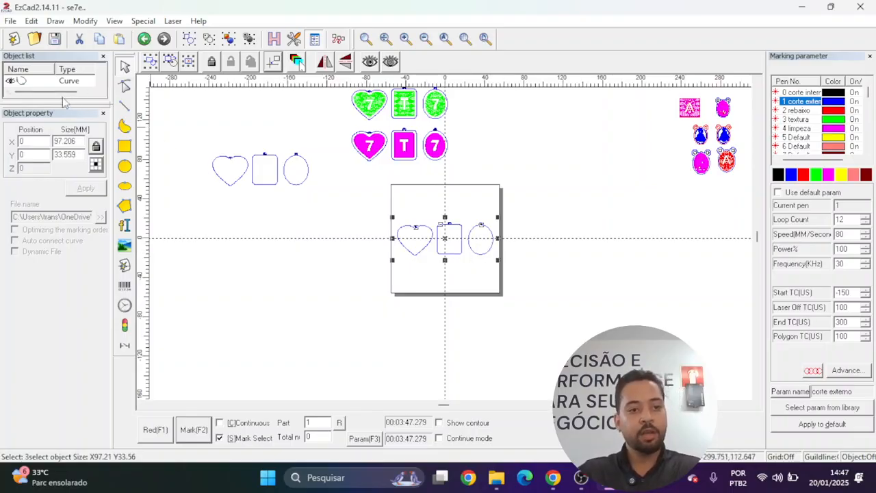
left_click_drag(63, 101, 65, 264)
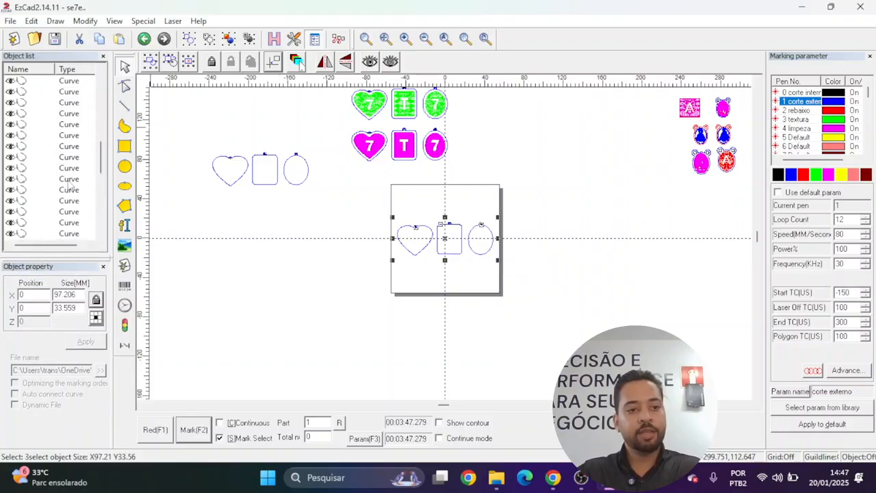
scroll(68, 171, "down", 3)
right_click(42, 148)
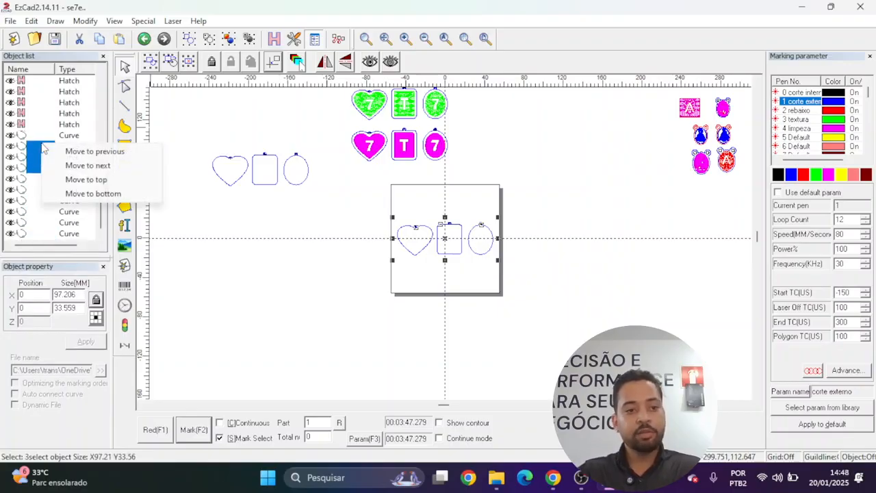
left_click(90, 194)
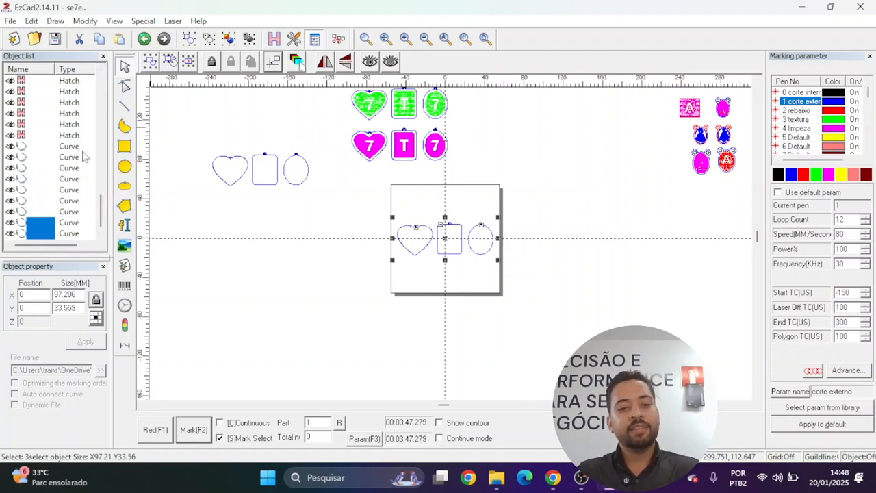
Select all inner and outer contours of the three pendants and start the laser marking.
left_click(346, 196)
left_click_drag(468, 254, 523, 283)
left_click(361, 197)
left_click_drag(479, 267, 524, 274)
left_click(534, 208)
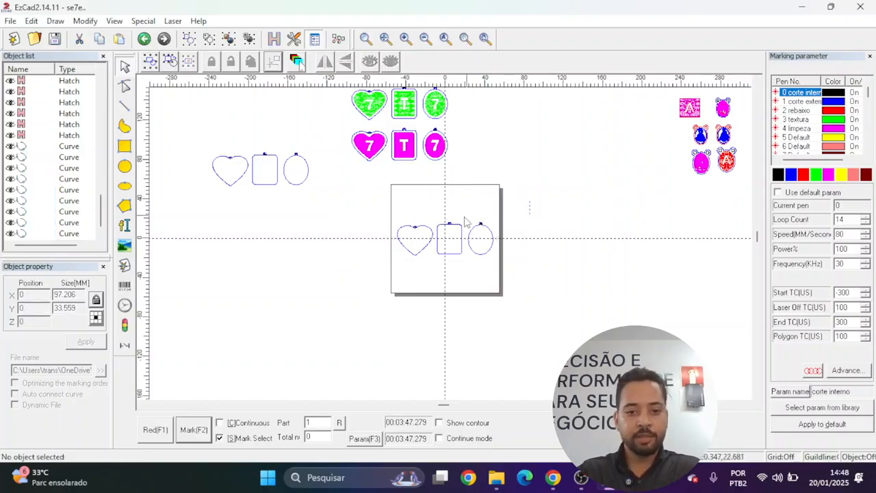
left_click_drag(395, 238, 392, 237)
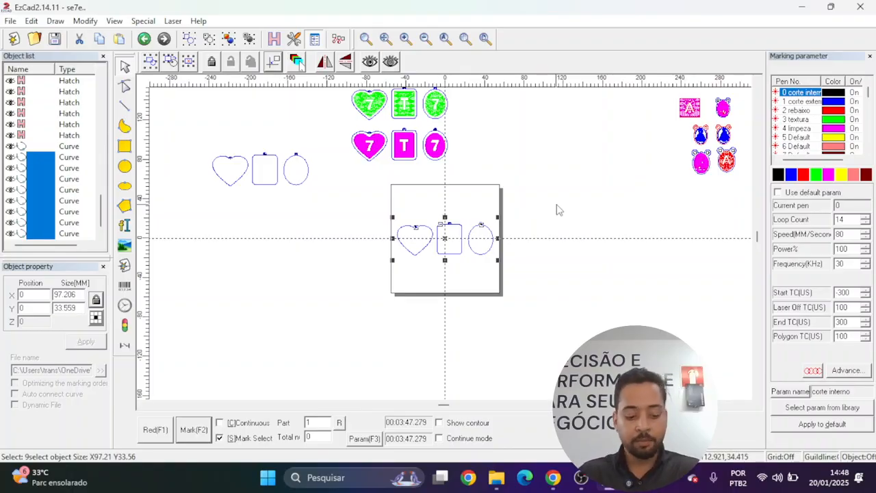
key("F2")
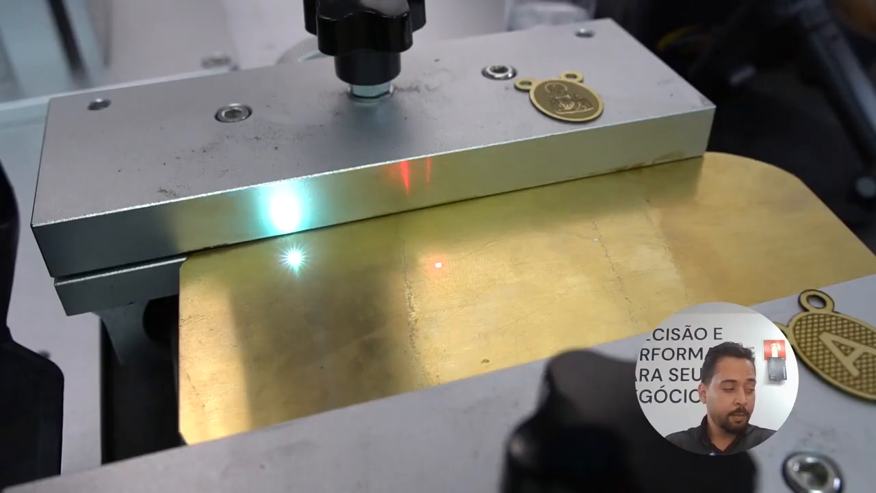
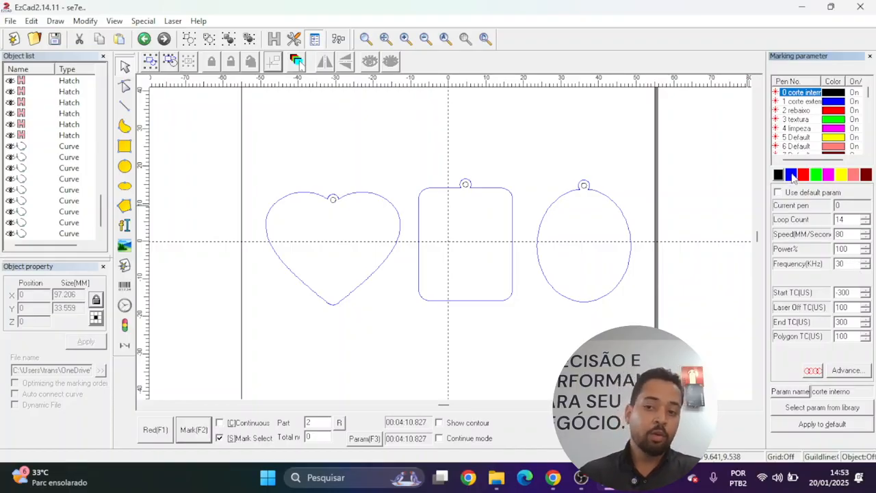
Check the heart pendant's contours, their assigned pens and the outer contour's place in the object list.
left_click(792, 175)
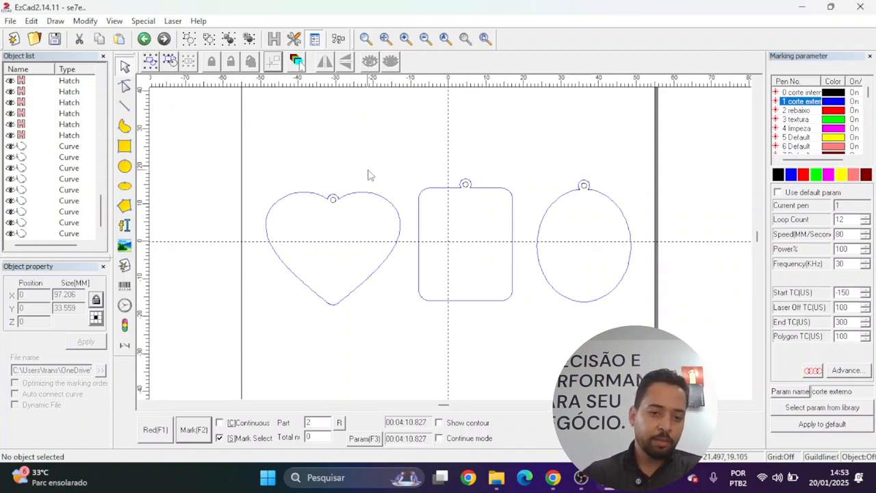
left_click_drag(215, 138, 413, 340)
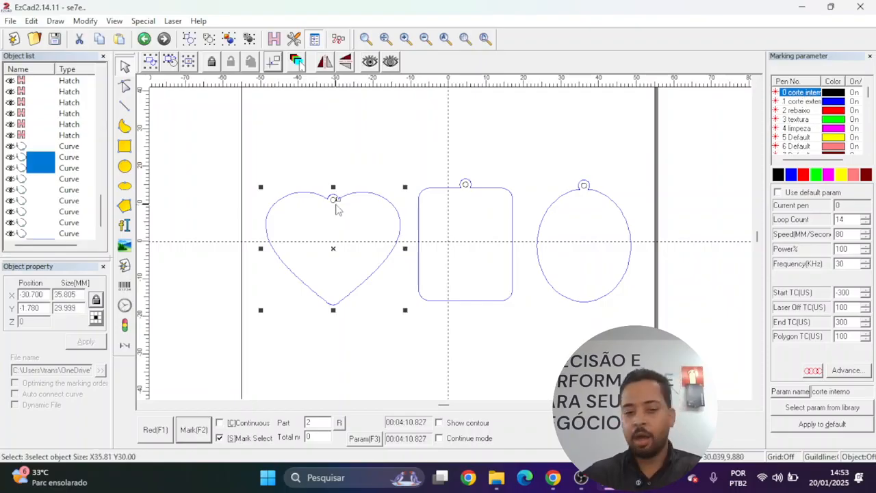
left_click(358, 163)
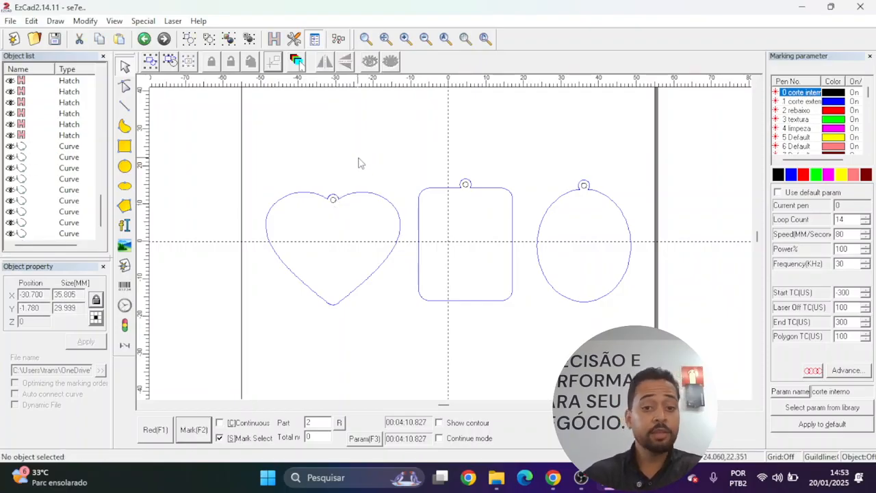
left_click(375, 195)
left_click_drag(102, 205, 103, 211)
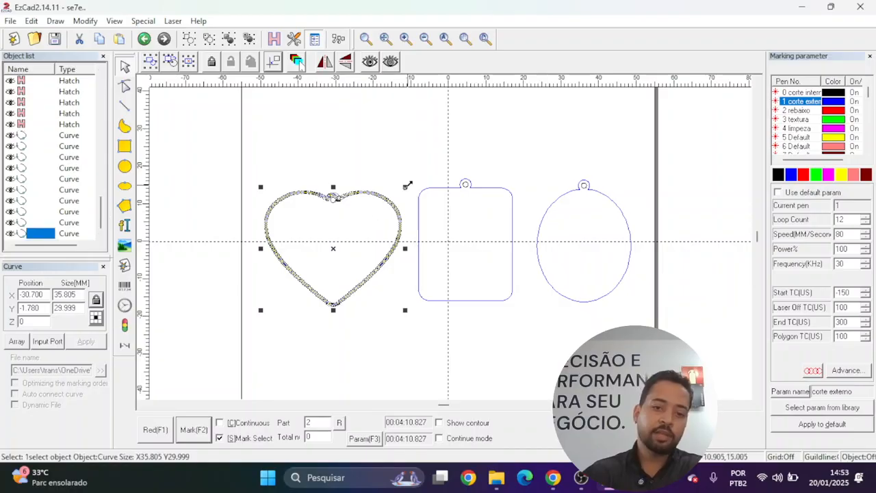
Move the rectangular pendant's outer contour to the bottom of the object list and clear the selection.
left_click(432, 197)
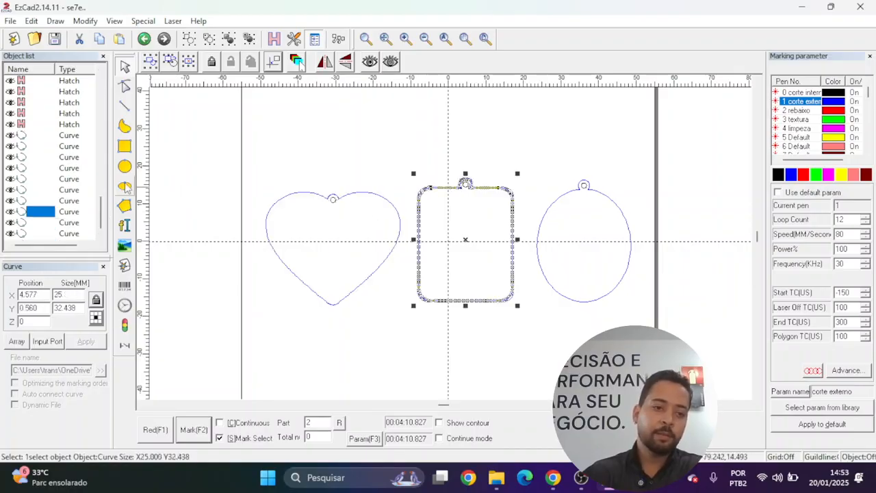
right_click(42, 212)
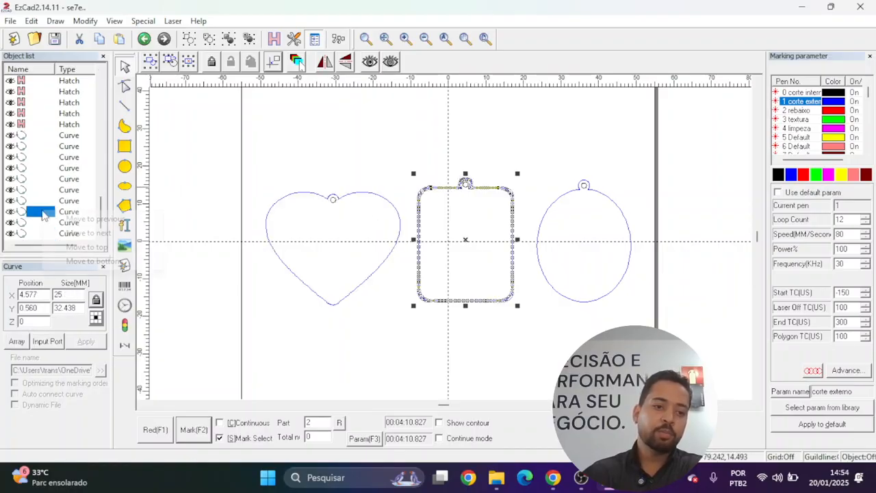
left_click(93, 262)
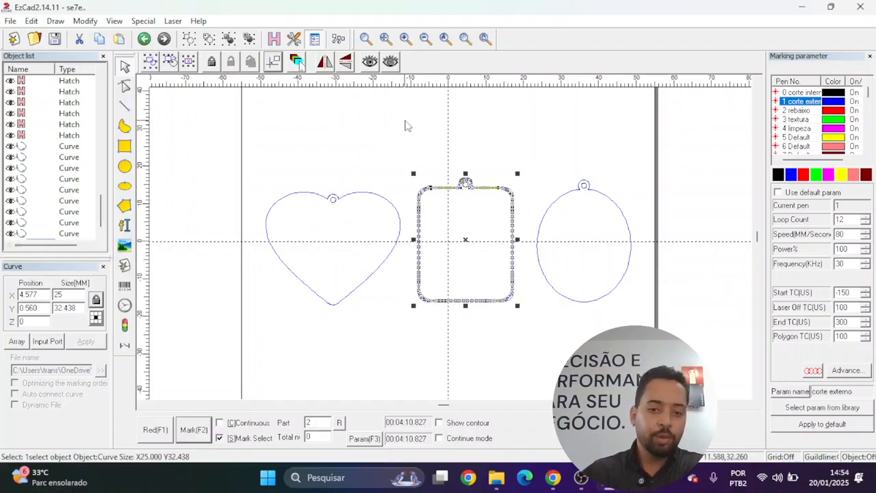
left_click(405, 127)
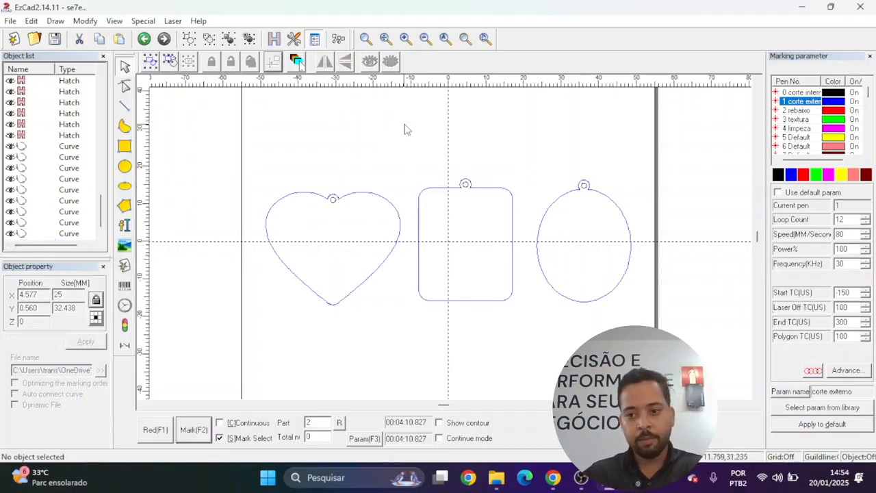
Compare the marking parameters of pen 0, corte interno, with those of pen 1, corte externo.
left_click_drag(378, 141, 518, 221)
left_click_drag(499, 165, 493, 205)
left_click(520, 157)
left_click(791, 176)
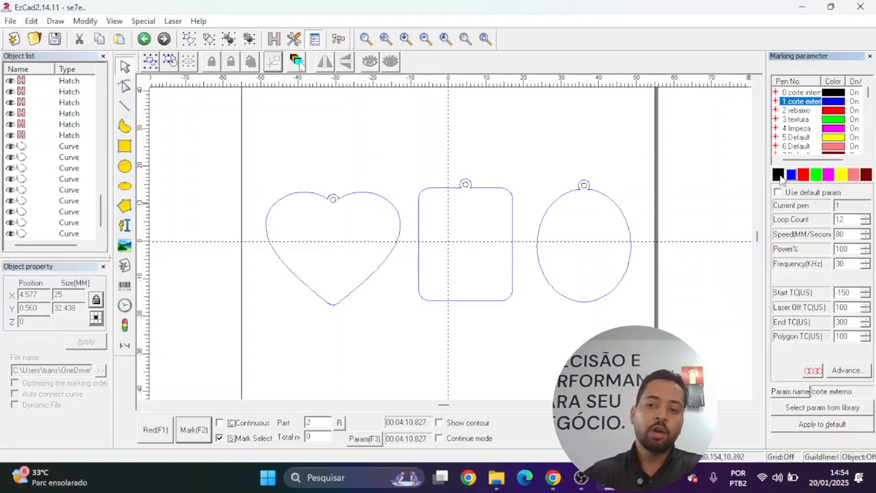
left_click(779, 175)
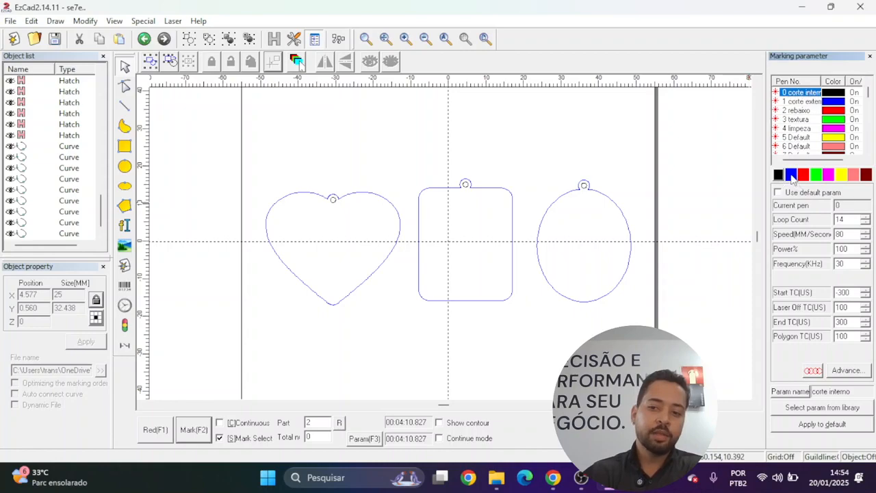
left_click(792, 176)
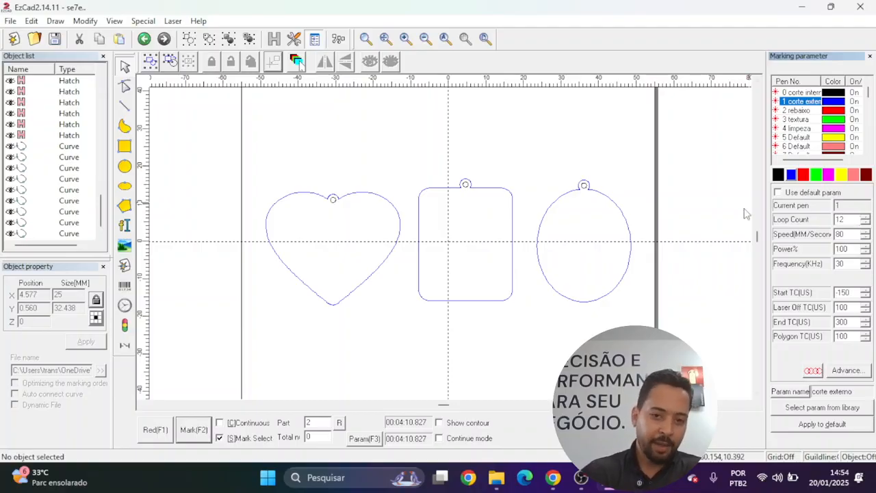
Move all three pendants together to the upper part of the work area, at about X -3.6, Y 29.4.
scroll(427, 230, "down", 4)
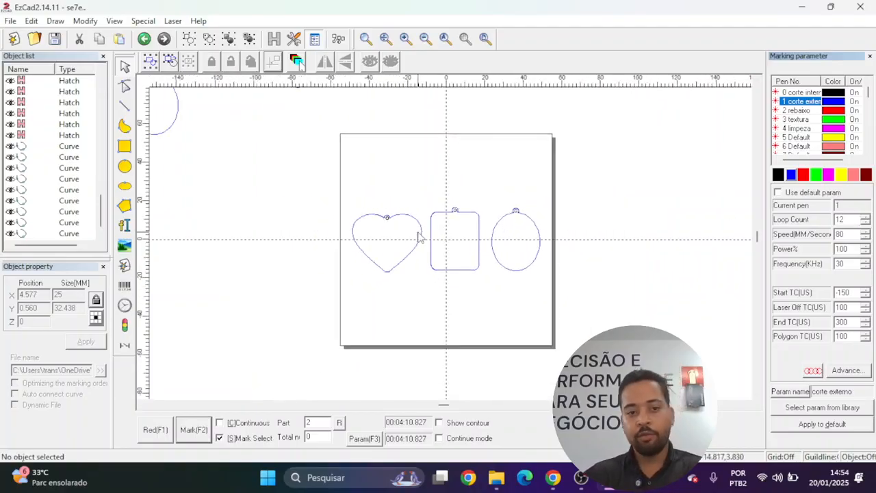
scroll(420, 237, "down", 1)
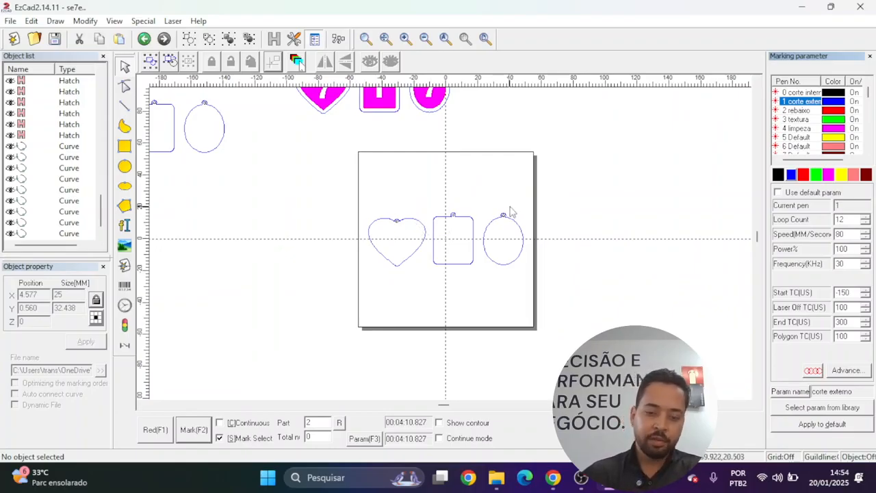
left_click_drag(346, 212, 553, 299)
left_click_drag(445, 239, 441, 193)
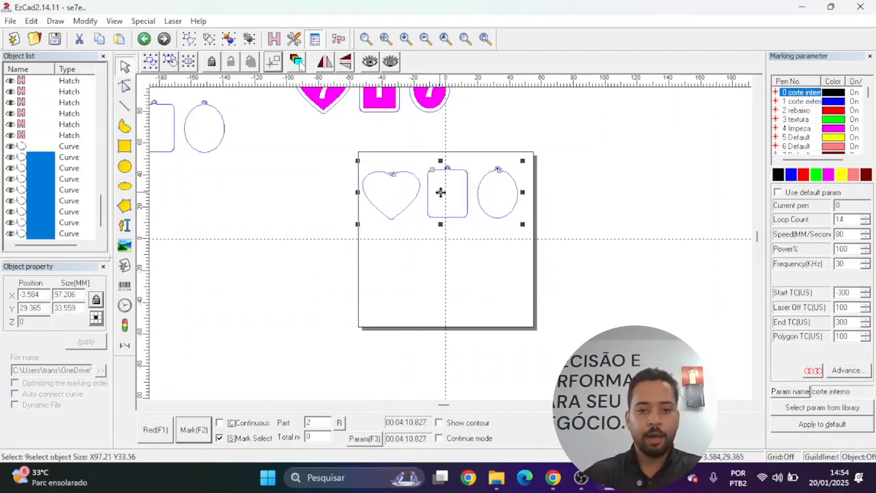
left_click(472, 233)
Group all the contours of the three pendants and assign the group to pen 1, corte externo.
left_click_drag(325, 154, 548, 275)
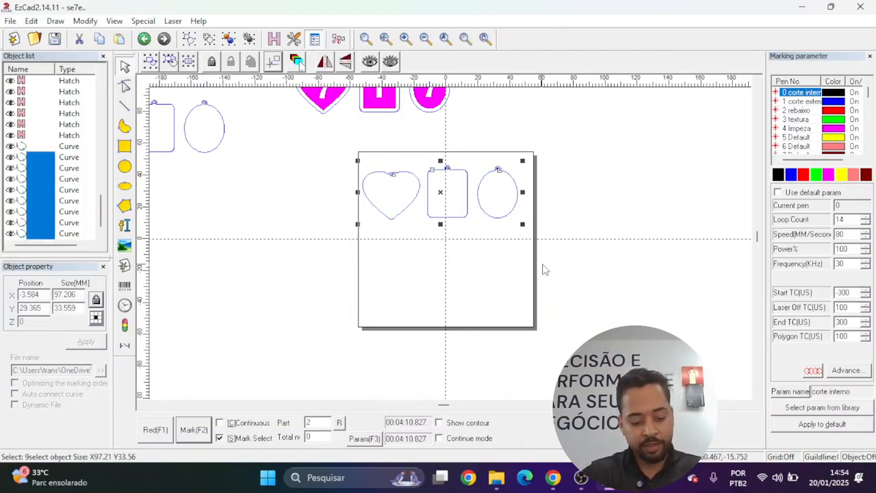
key("ctrl+g")
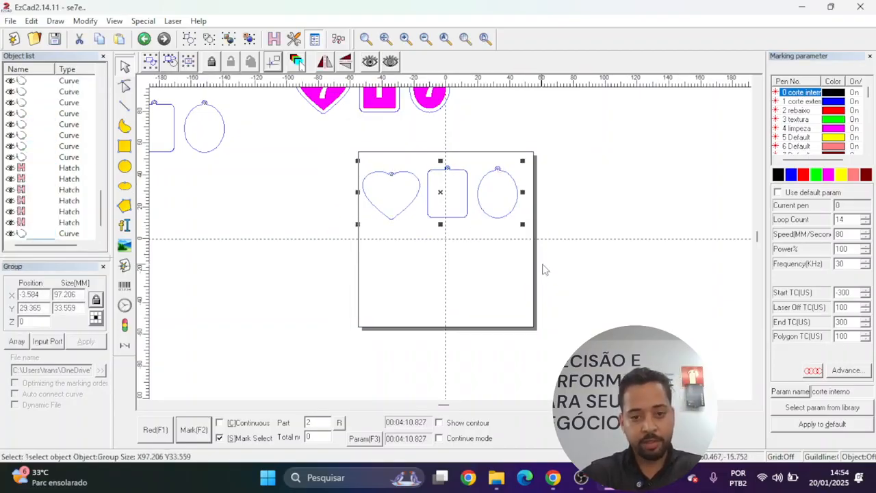
left_click(791, 175)
Reselect the pendant group and center it on the work area's origin with Put to origin.
left_click(677, 179)
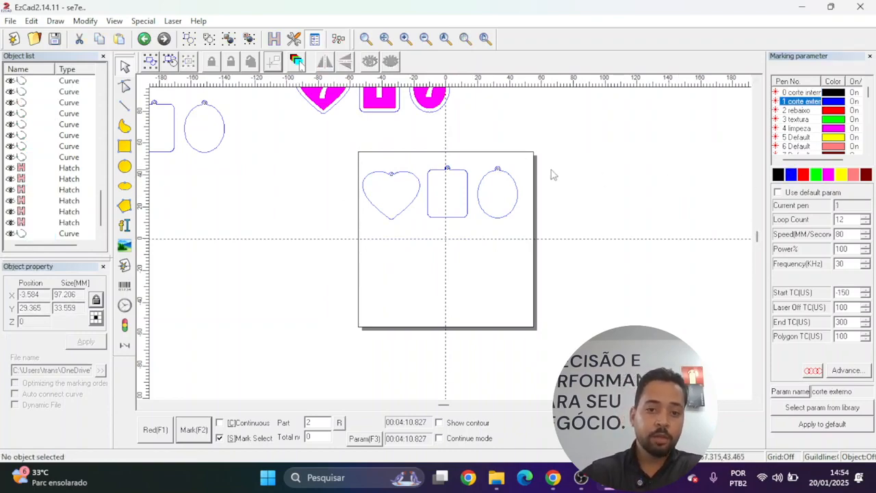
left_click(504, 191)
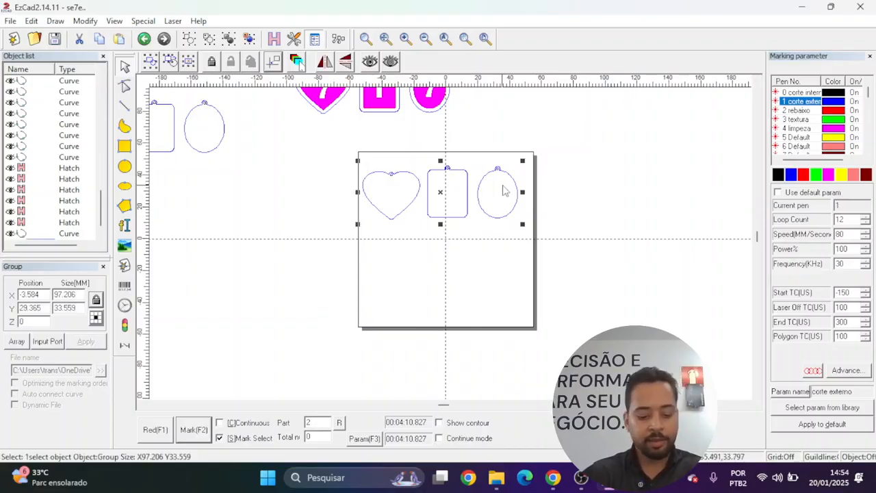
key("F8")
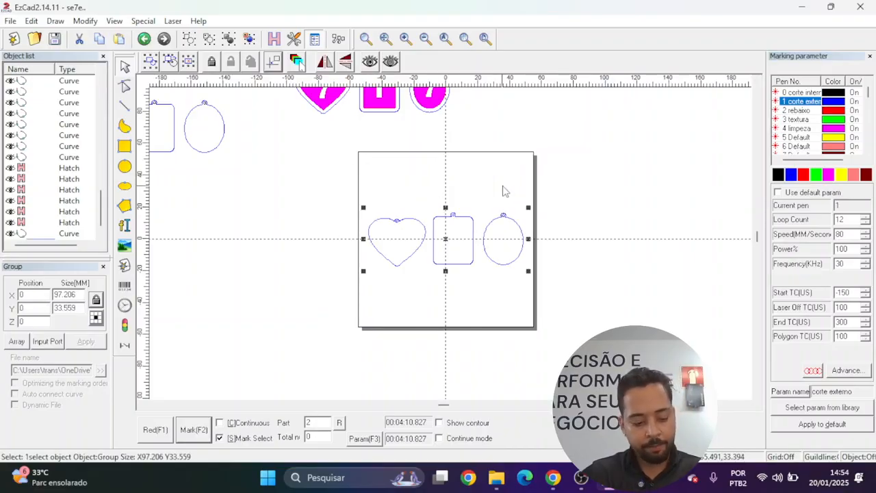
Undo the last centering of the pendant group and ungroup it into separate contours.
key("ctrl+z")
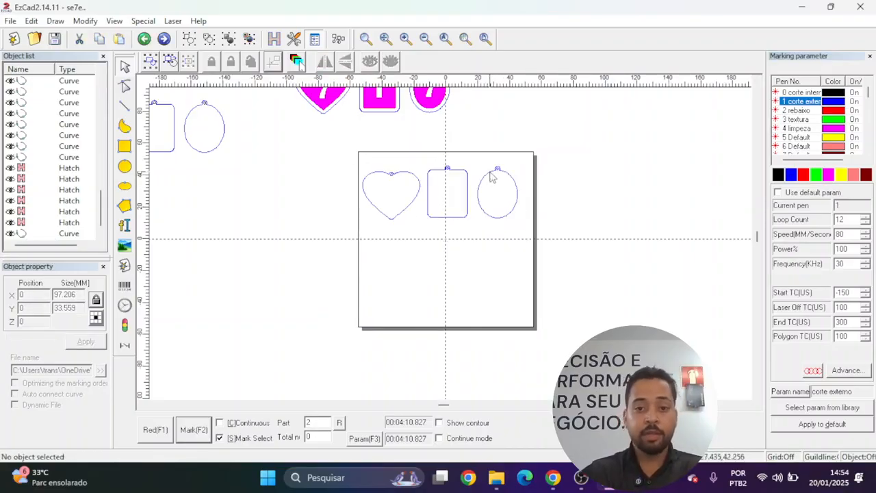
left_click(491, 177)
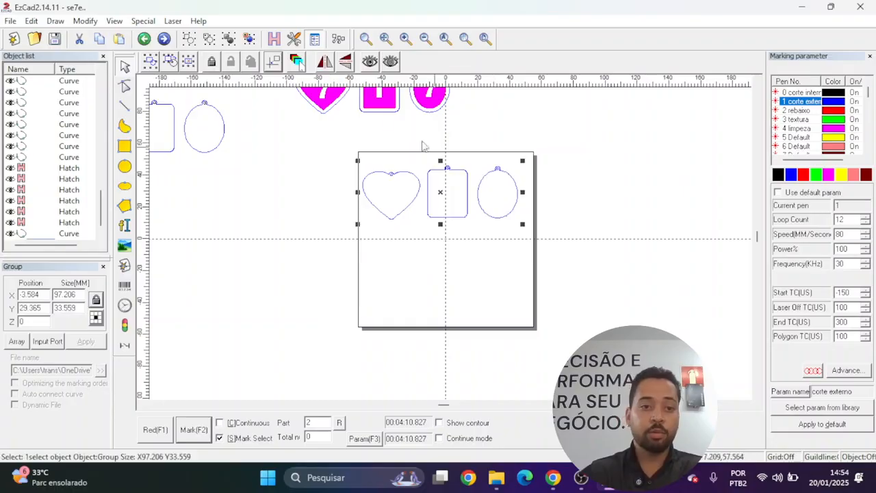
left_click(250, 39)
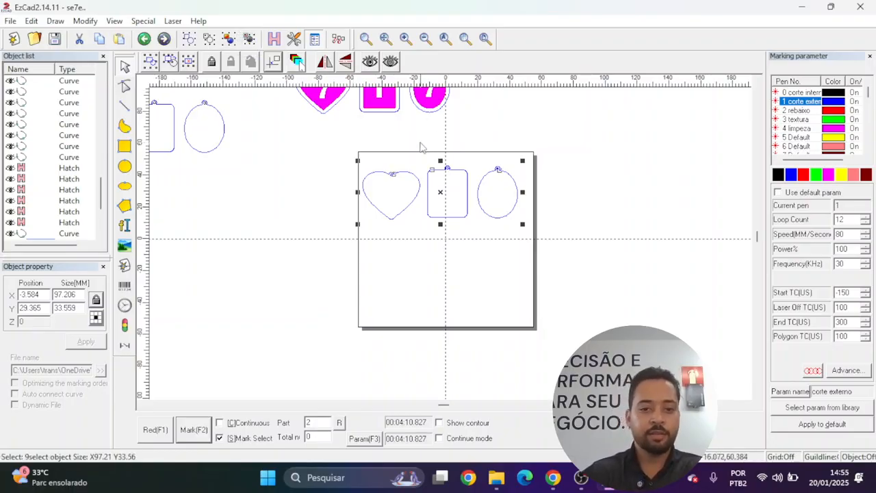
Assign the small hanging-loop contours at the tops of the three pendants to pen 0, corte interno.
left_click(335, 163)
left_click_drag(315, 146, 553, 202)
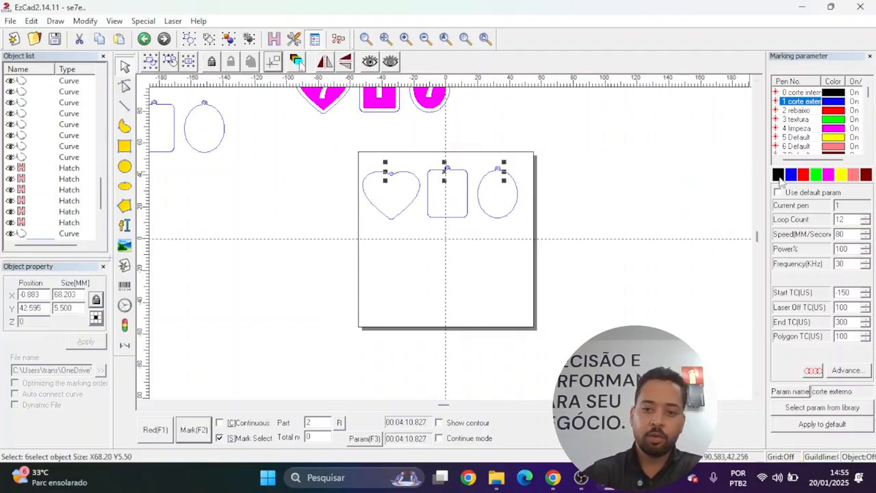
left_click(779, 178)
Select all the contours of the three pendants together and center them on the work area's origin.
left_click_drag(537, 199, 419, 206)
left_click_drag(325, 159, 578, 250)
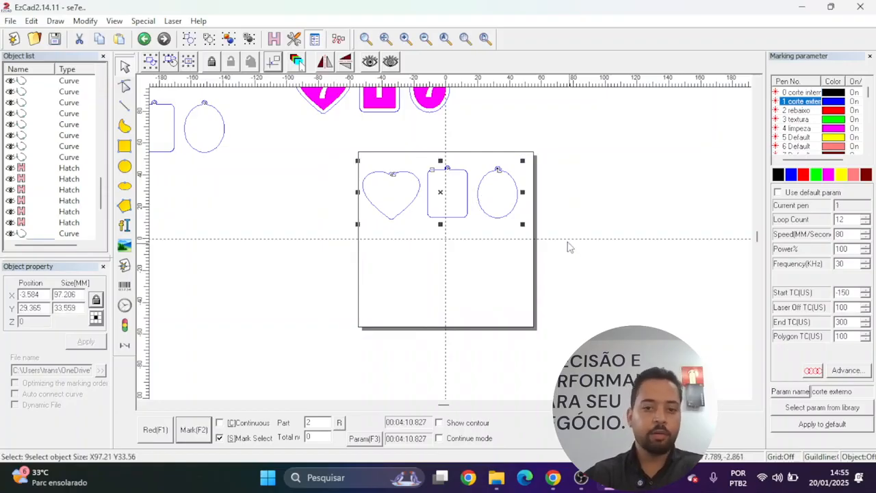
key("F8")
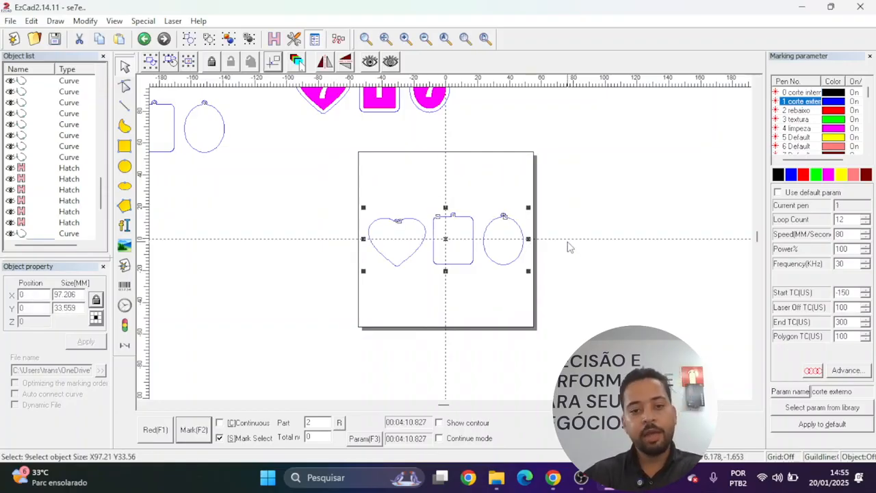